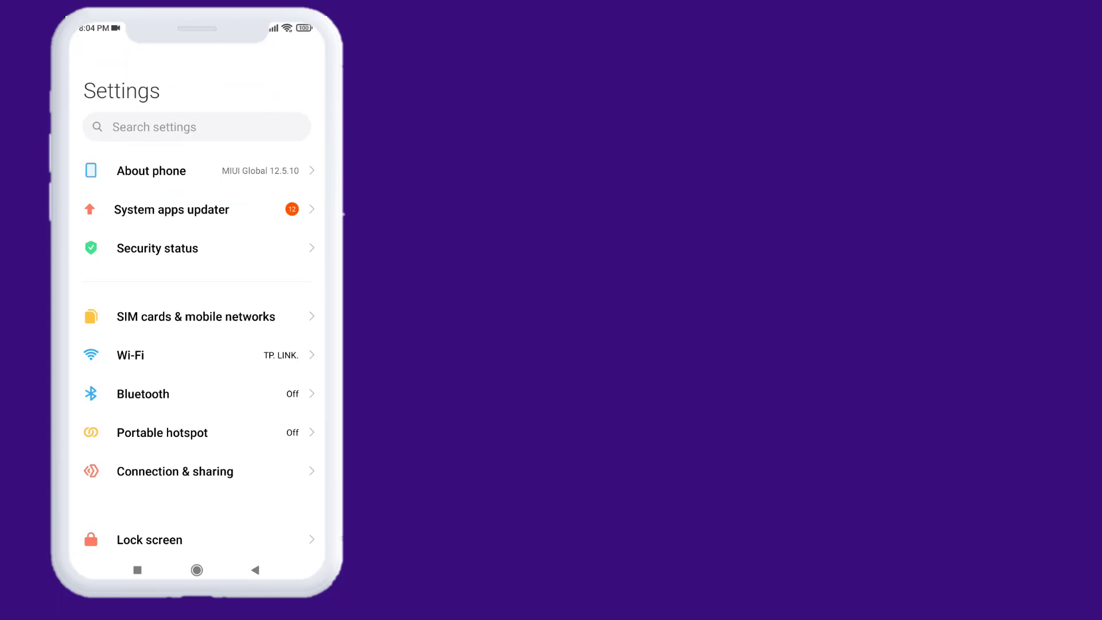
scroll(197, 302, "down", 5)
scroll(197, 302, "down", 5)
scroll(197, 302, "down", 2)
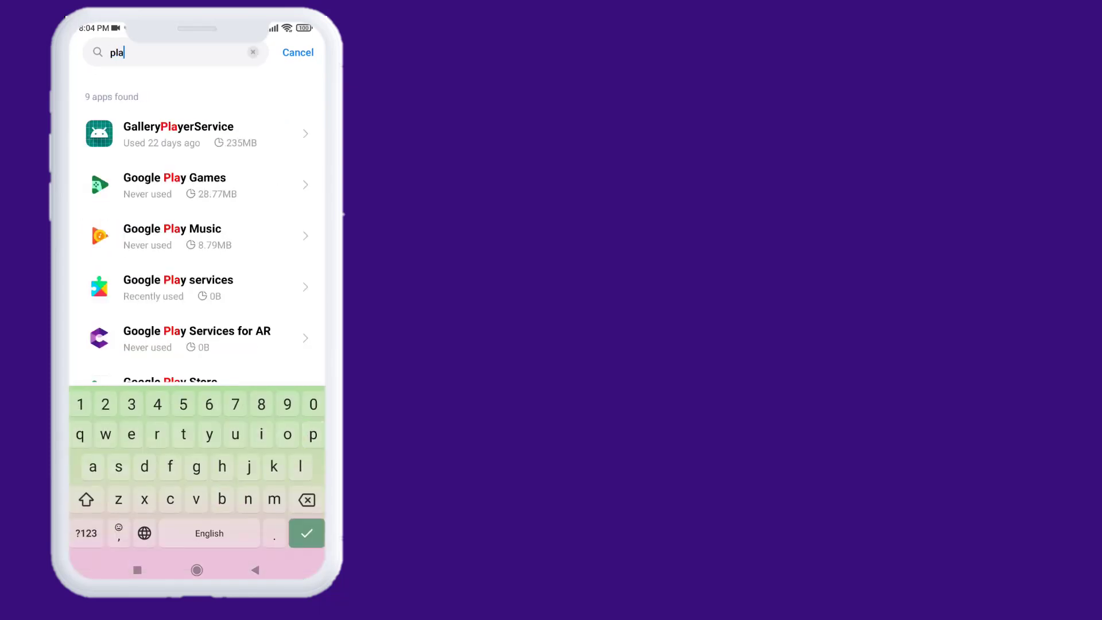
type("y")
scroll(196, 232, "down", 2)
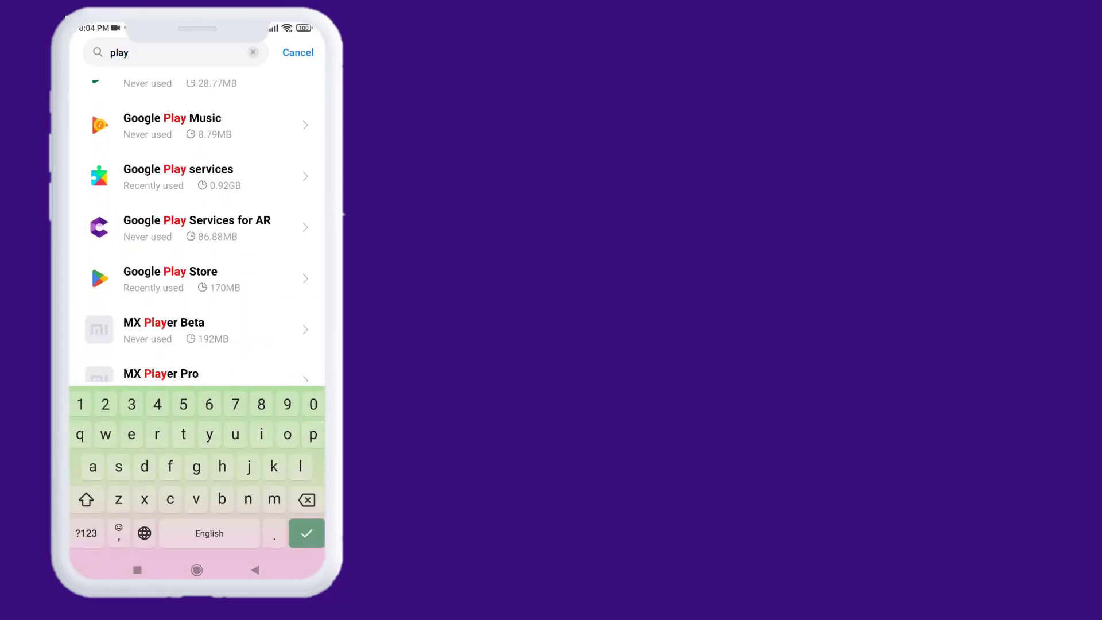
Step: Clear Google Play Store's cache from its app details page
left_click(197, 279)
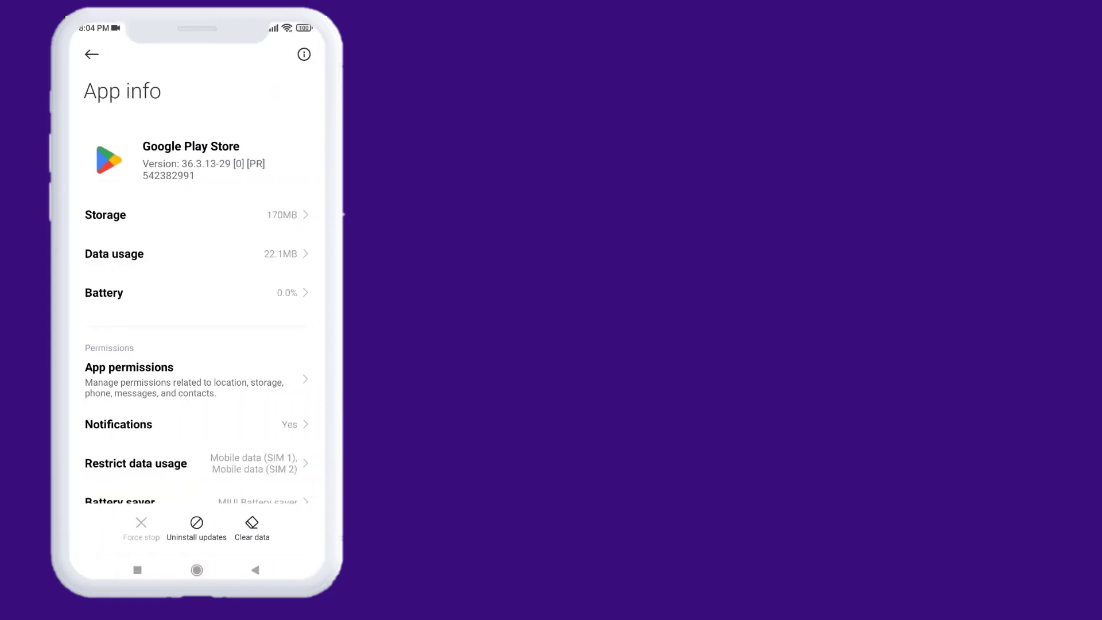
left_click(251, 528)
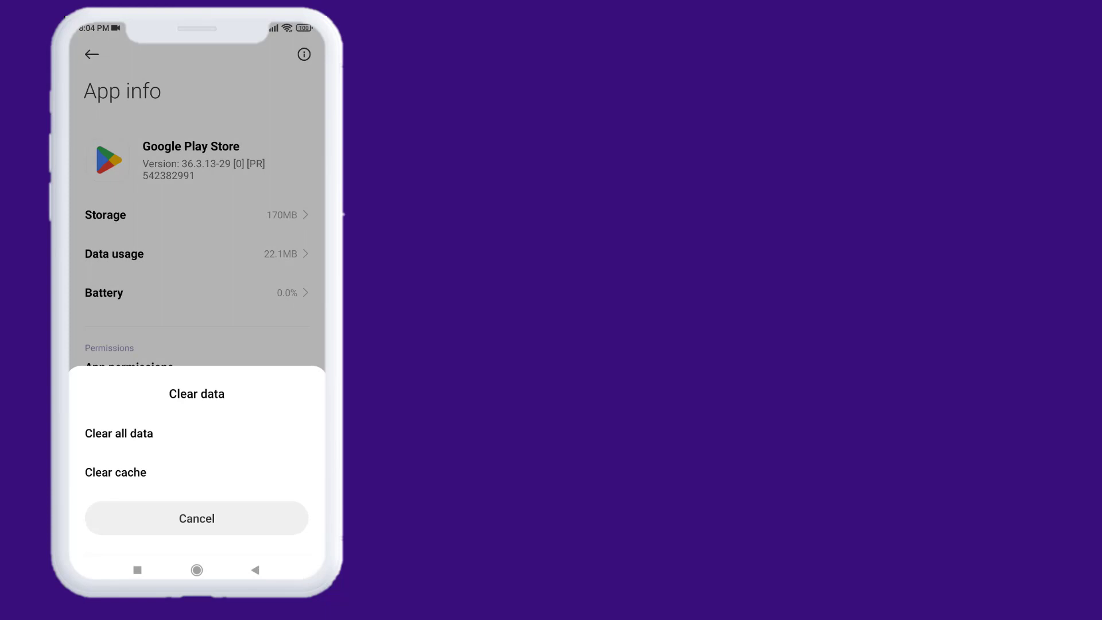
left_click(116, 472)
left_click(253, 517)
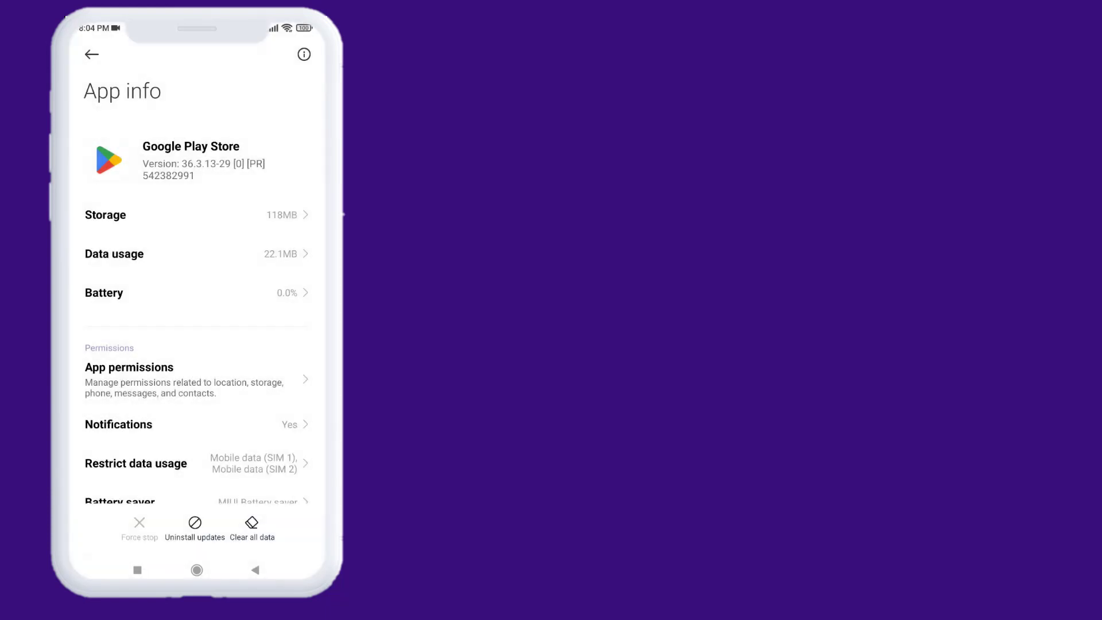
Step: Delete all Google Play Store data, review its permissions, and return to 'play' results
left_click(252, 527)
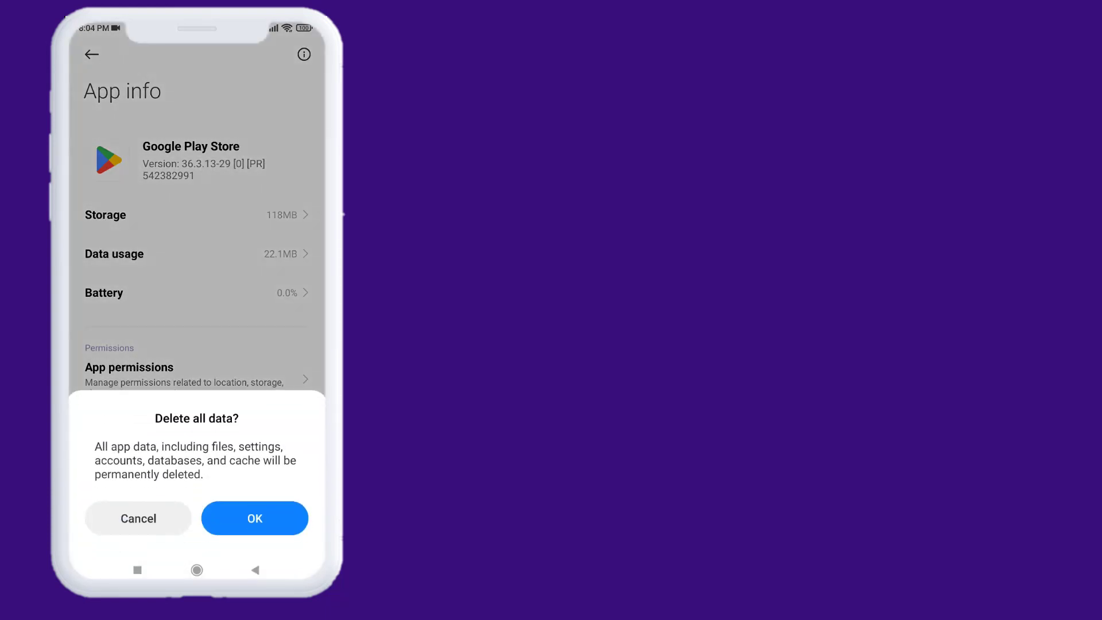
left_click(255, 518)
left_click(172, 375)
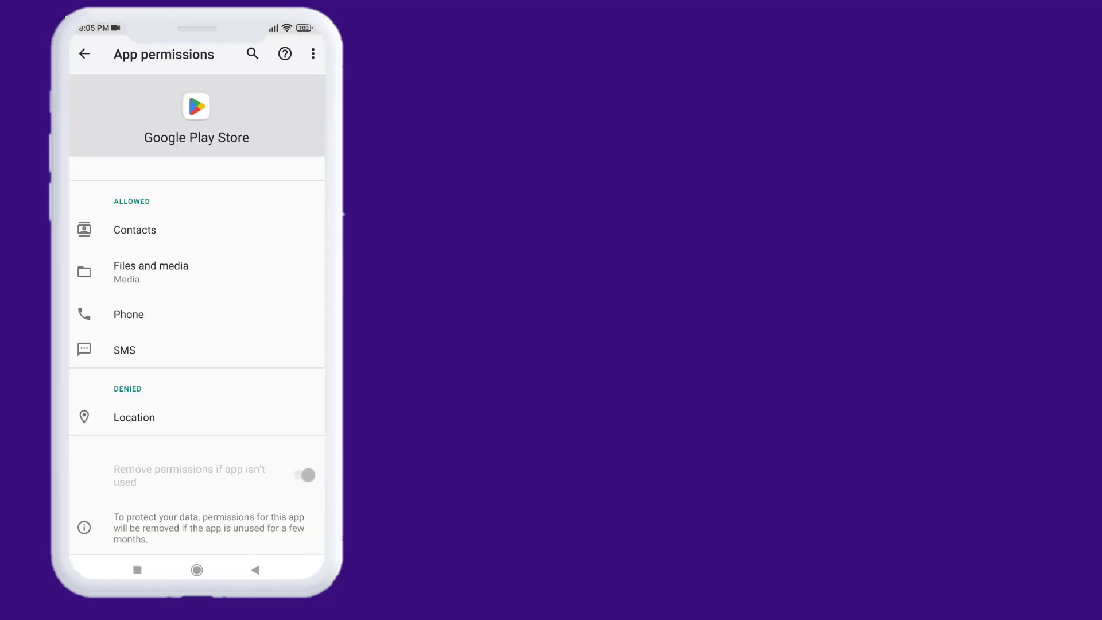
left_click(255, 569)
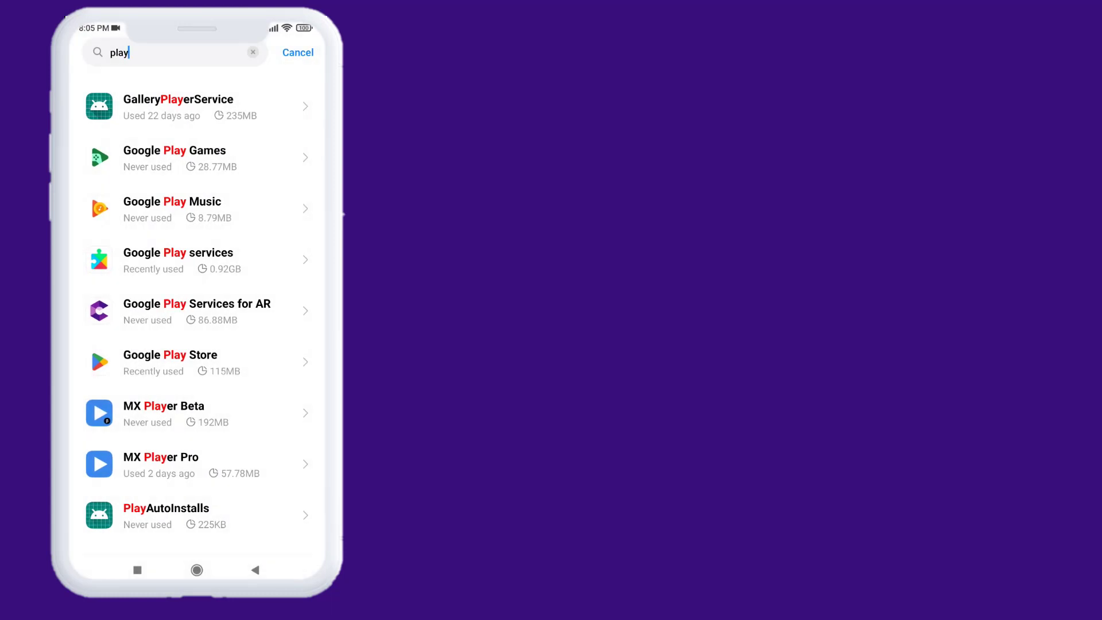
Step: Force-stop Google Play services from its app info page
left_click(179, 259)
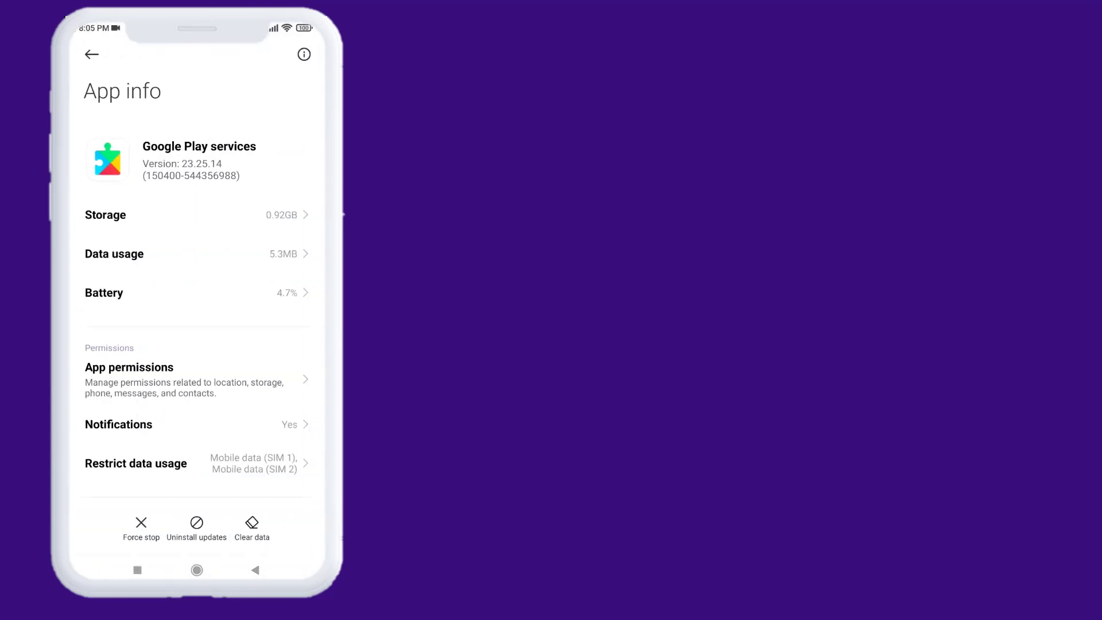
left_click(141, 528)
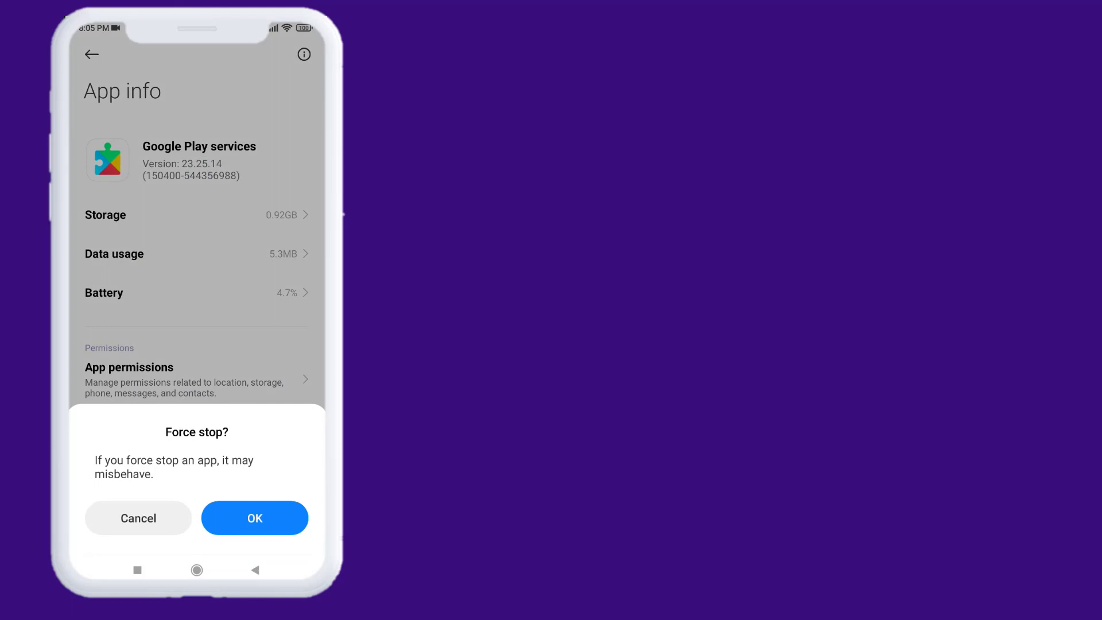
left_click(256, 517)
Step: Clear Google Play services' cache
left_click(252, 527)
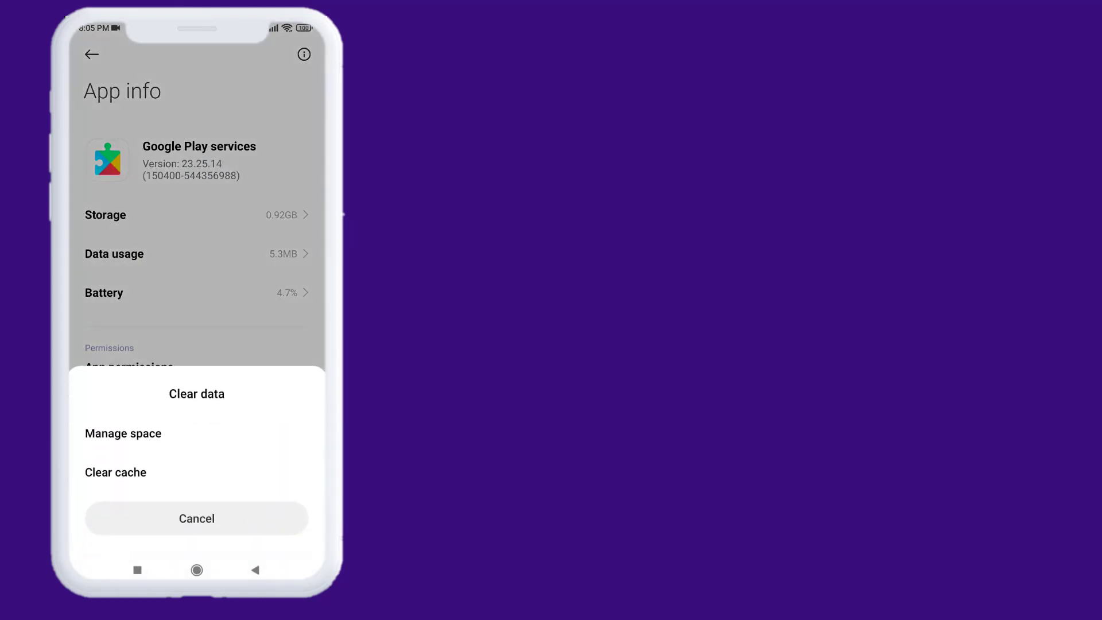
left_click(115, 471)
left_click(253, 531)
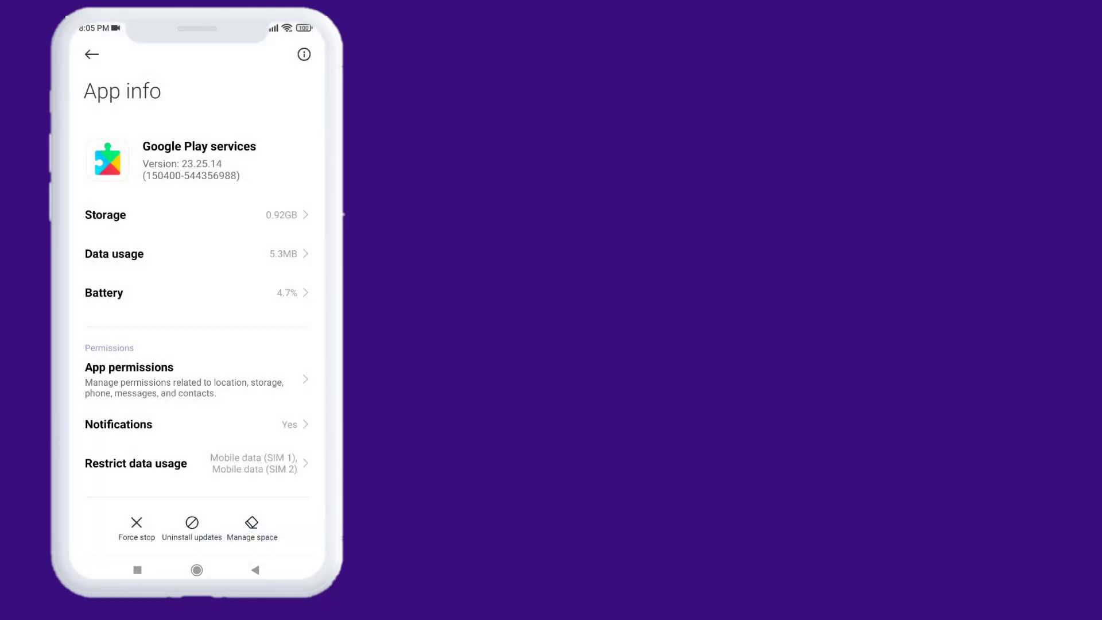
Step: Start clearing all Google Play services data from its Manage space page
left_click(252, 527)
left_click(255, 394)
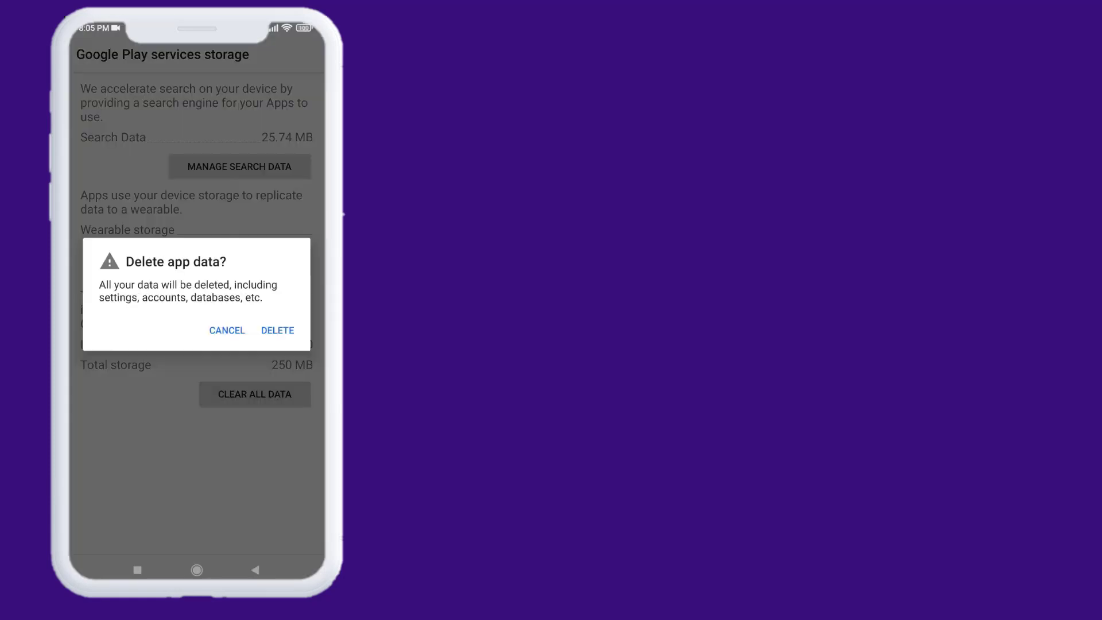